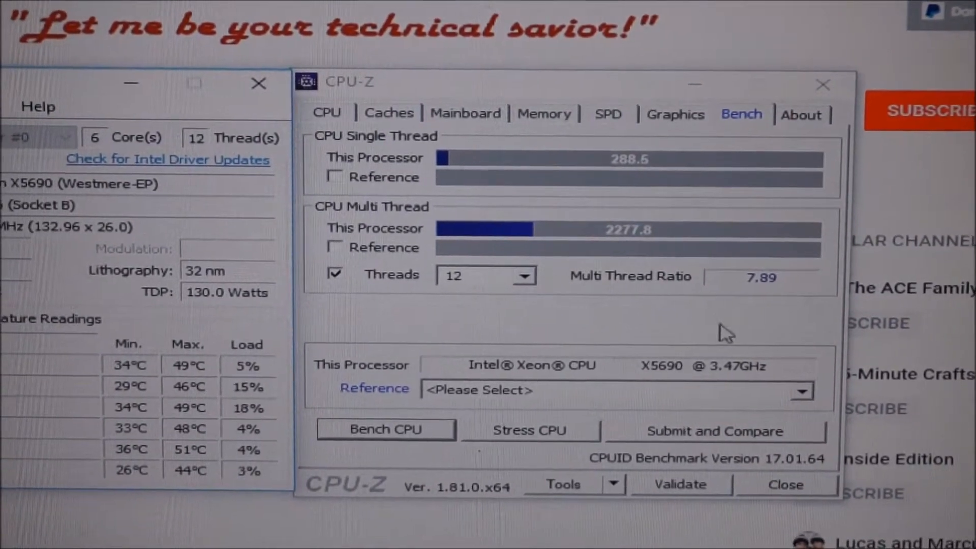
# Step: Set the Bench reference to Intel Core i7-7700K @ 4.20GHz, showing 492 and 2648
pyautogui.click(801, 400)
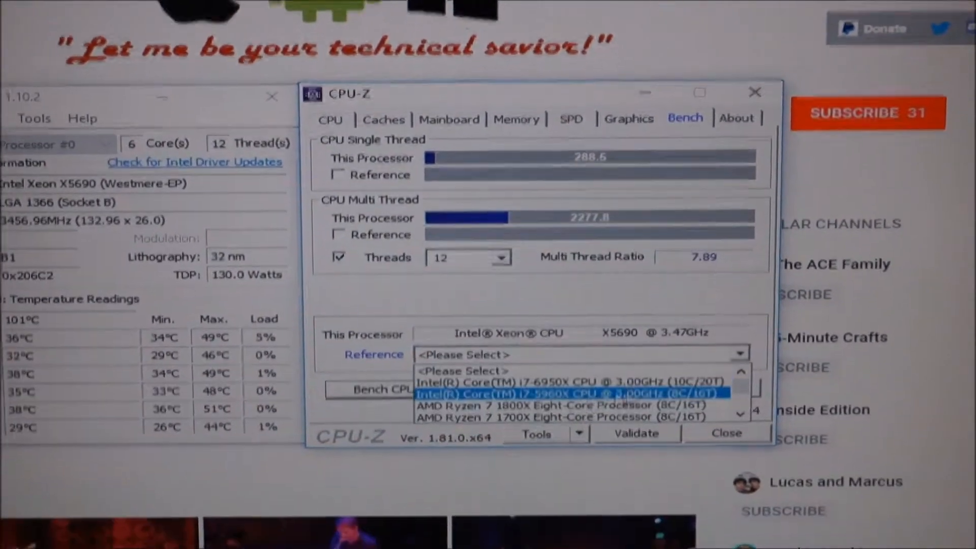
pyautogui.scroll(-3, 580, 374)
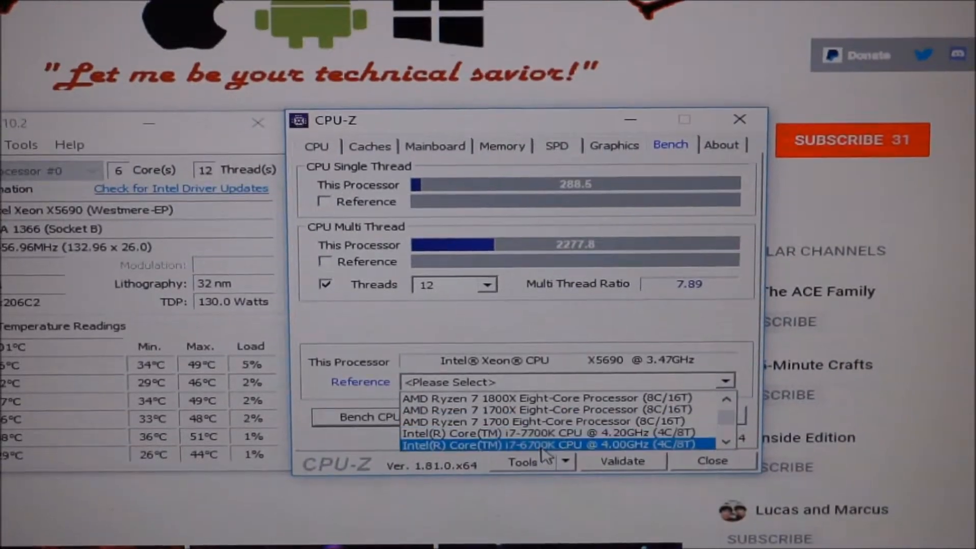
pyautogui.scroll(-2, 576, 372)
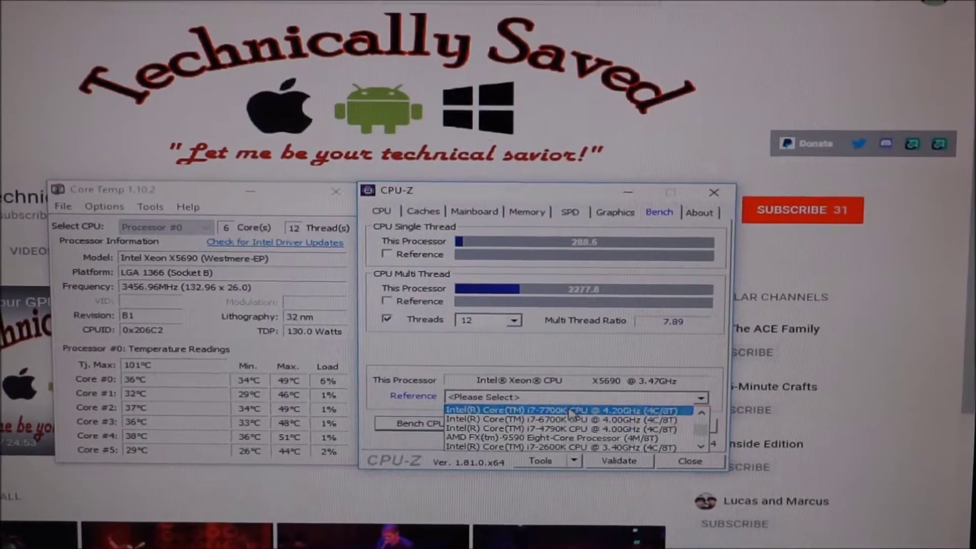
pyautogui.click(570, 412)
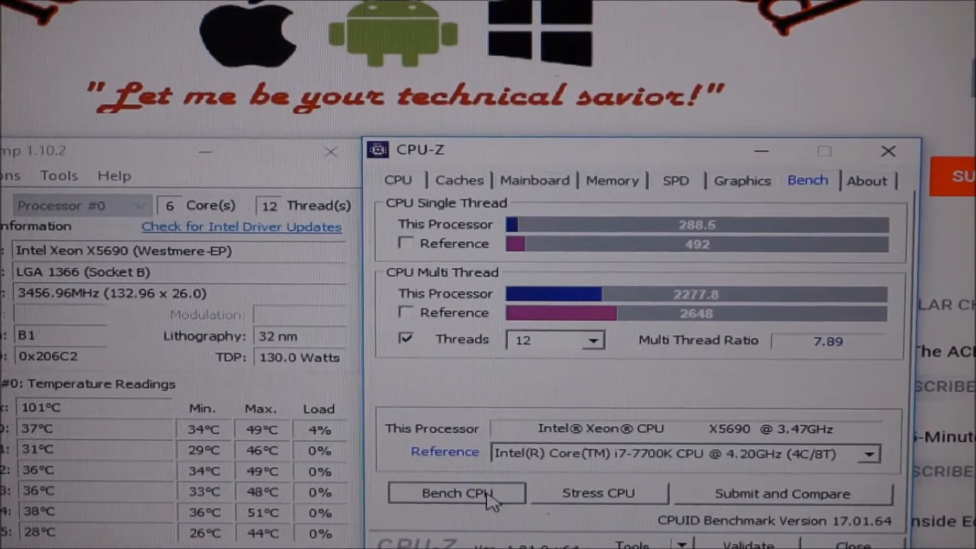
# Step: Run Bench CPU so the Xeon scores 291.9 single-thread and 2370.6 multi-thread
pyautogui.click(449, 475)
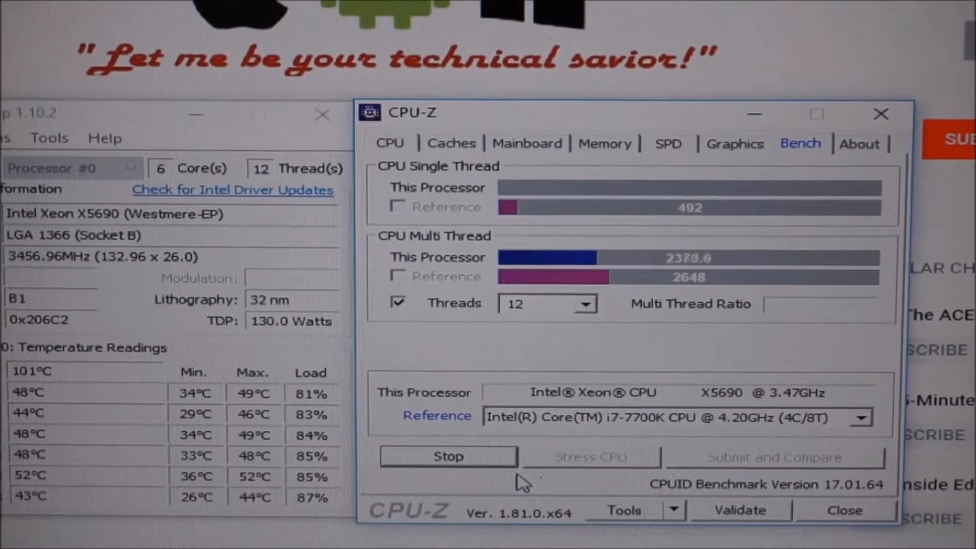